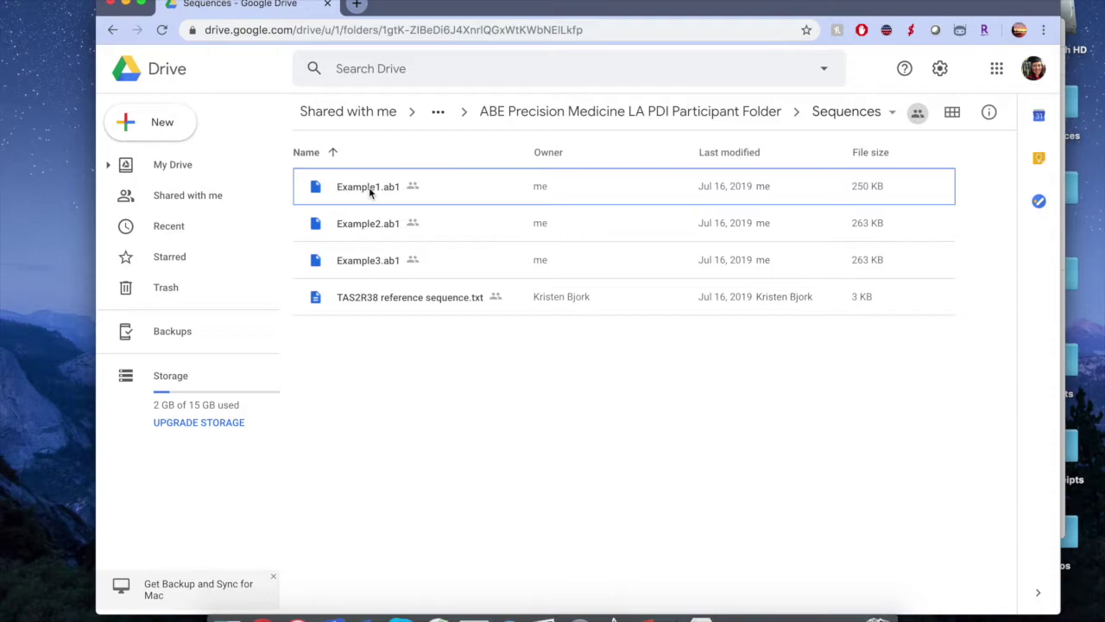
Select Example1.ab1 through the last file and download all four Sequences files as one zip.
left_click(368, 186)
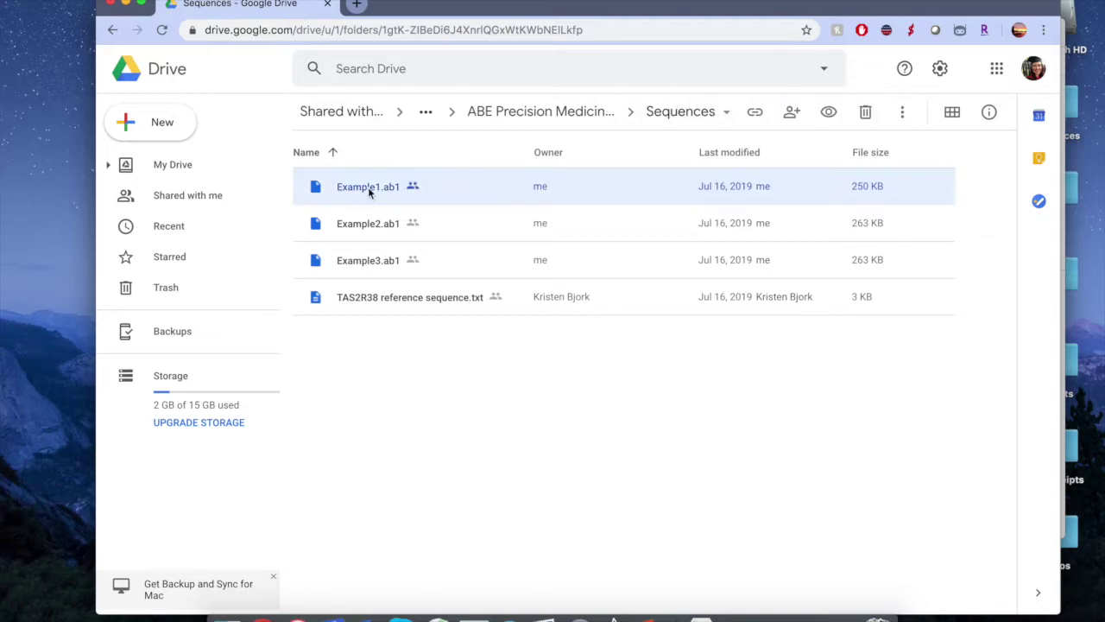
key("shift+Down")
key("shift+Down")
key("shift+Down")
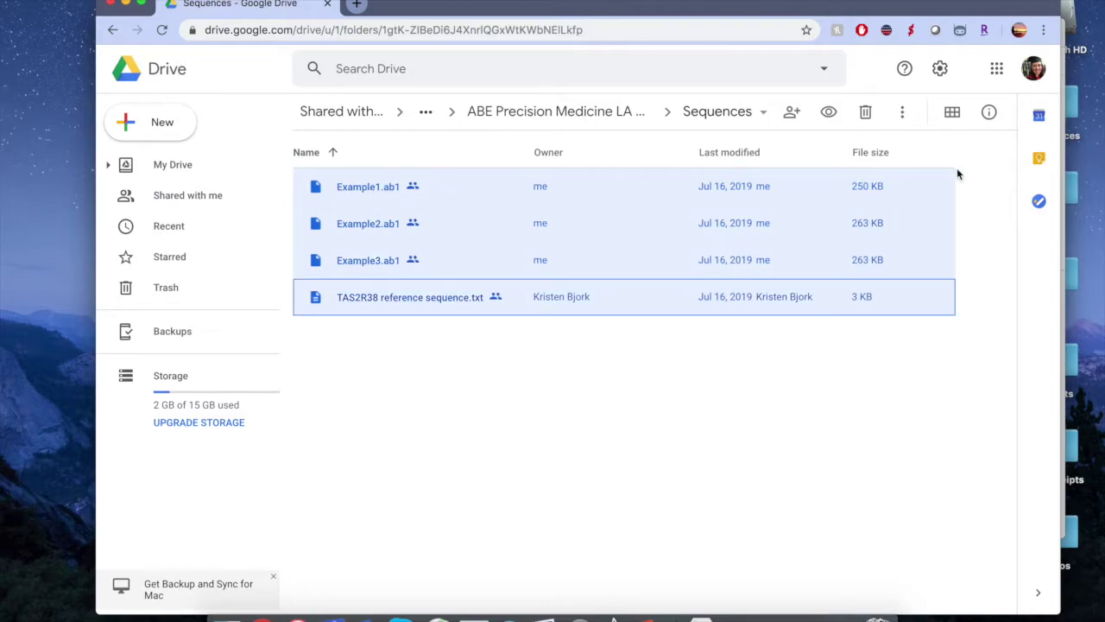
left_click(901, 112)
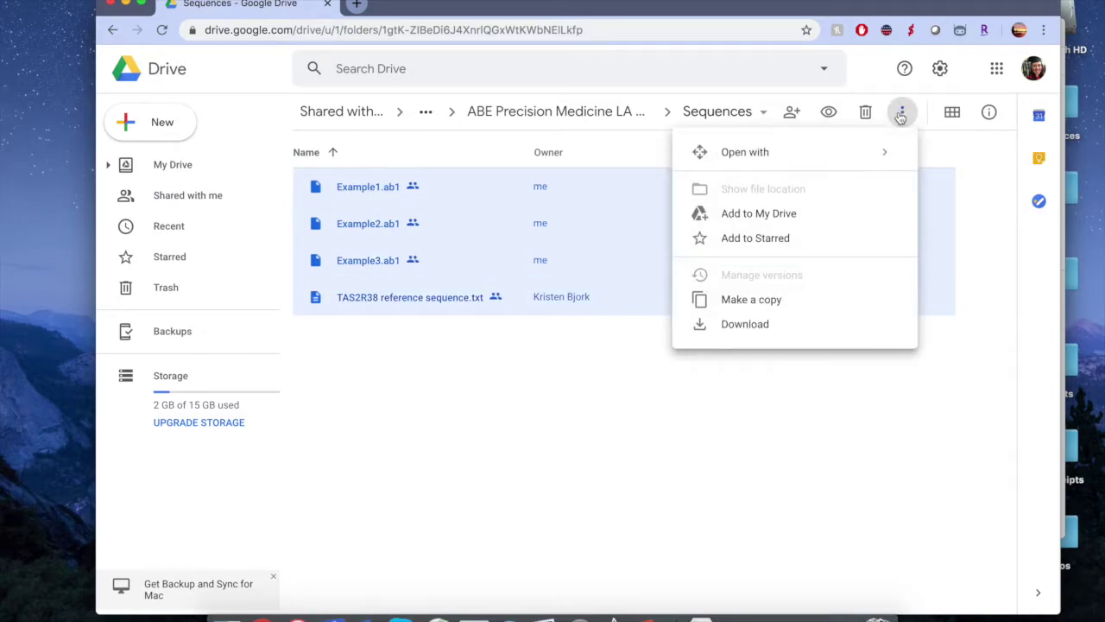
left_click(747, 330)
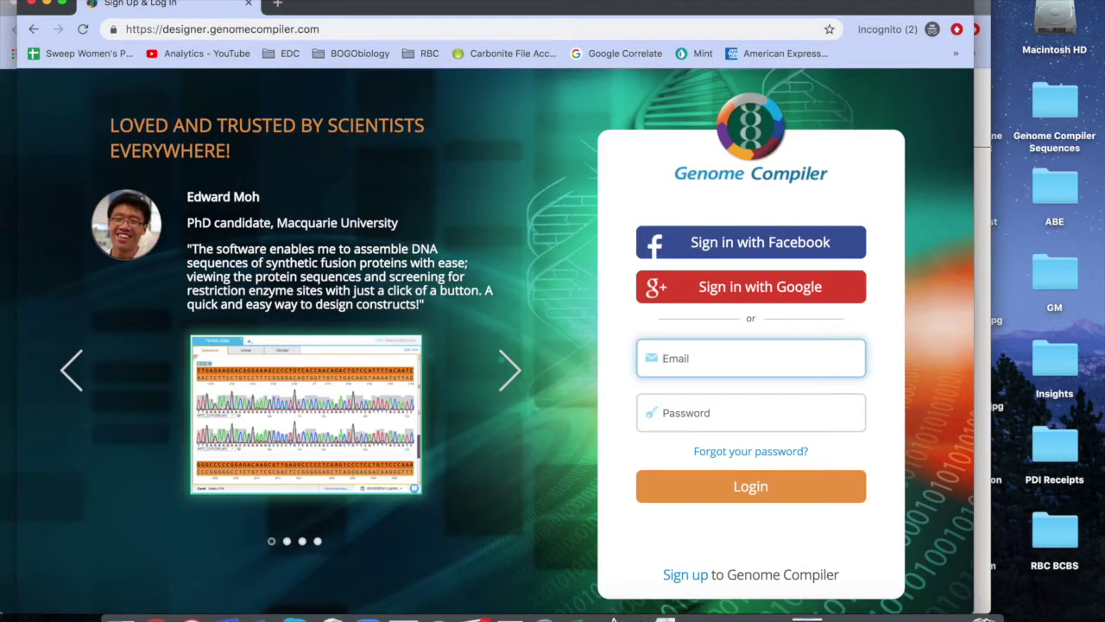
Sign in to Genome Compiler with the account e-mail and password.
type("YourEmail@Email.com")
left_click(690, 412)
type("************")
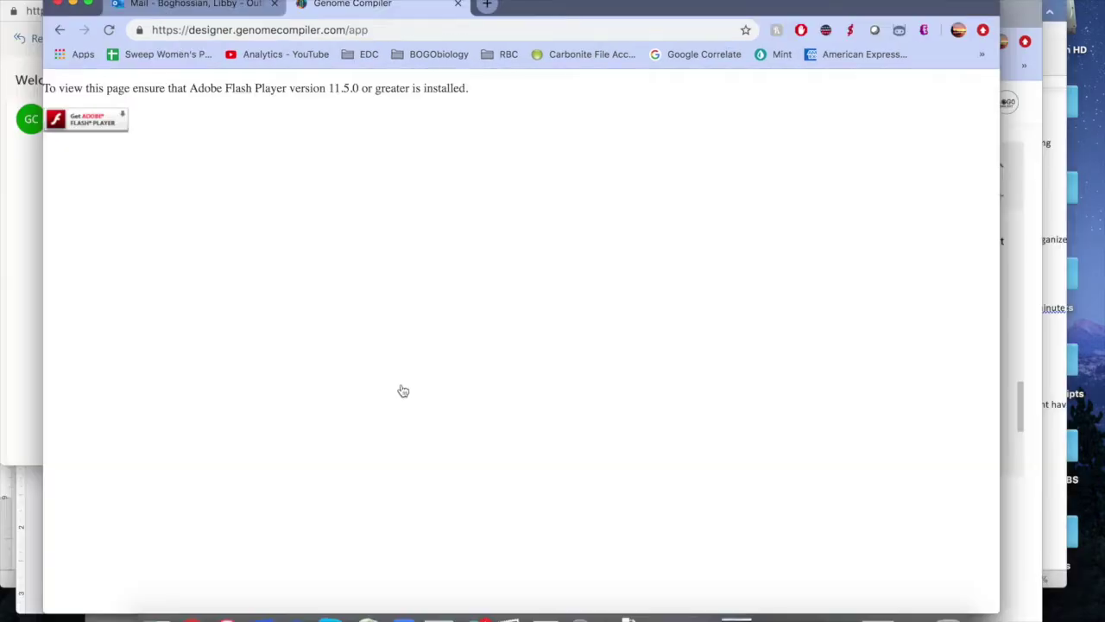
Allow Flash for the site and reload so the designer app starts.
left_click(86, 119)
left_click(672, 206)
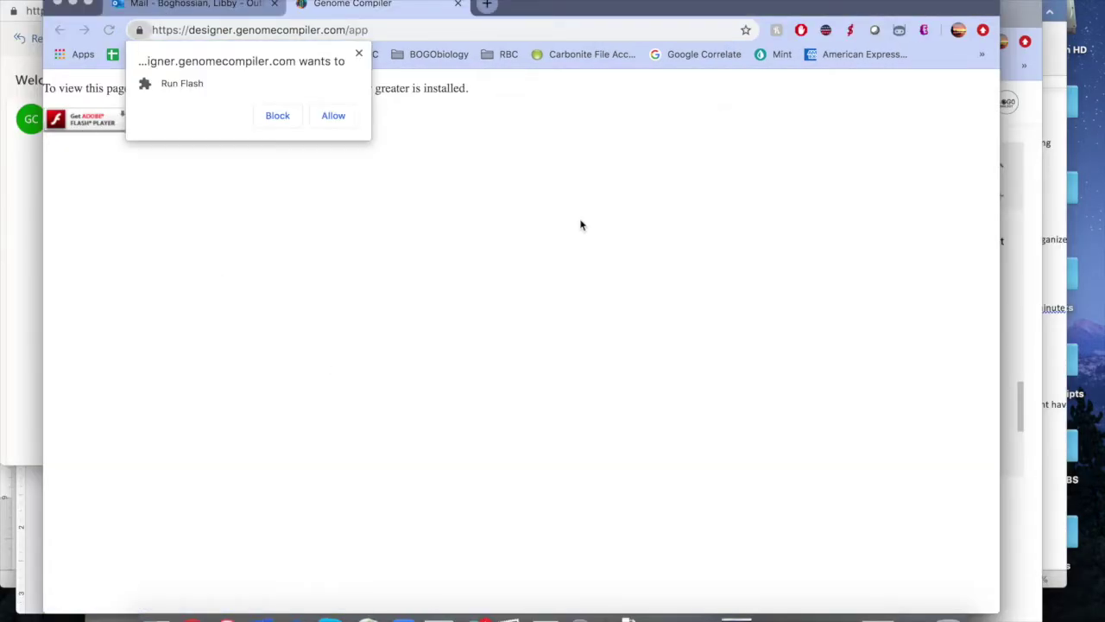
left_click(670, 210)
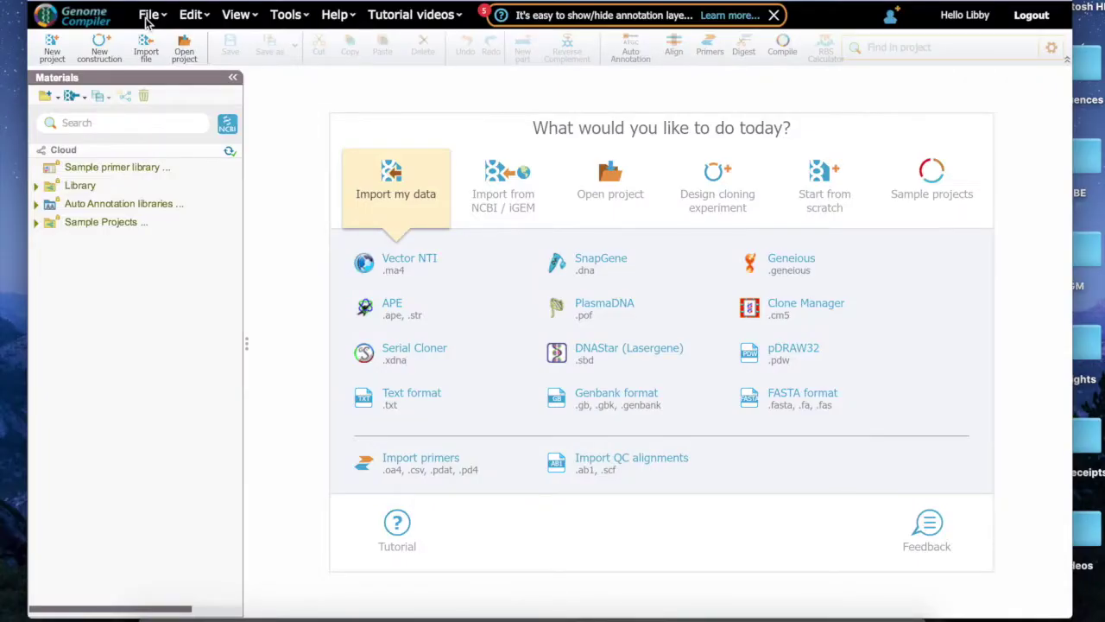
Create a new Materials folder from the File menu and rename it 'Bitter Taste Chromatograms'.
left_click(153, 19)
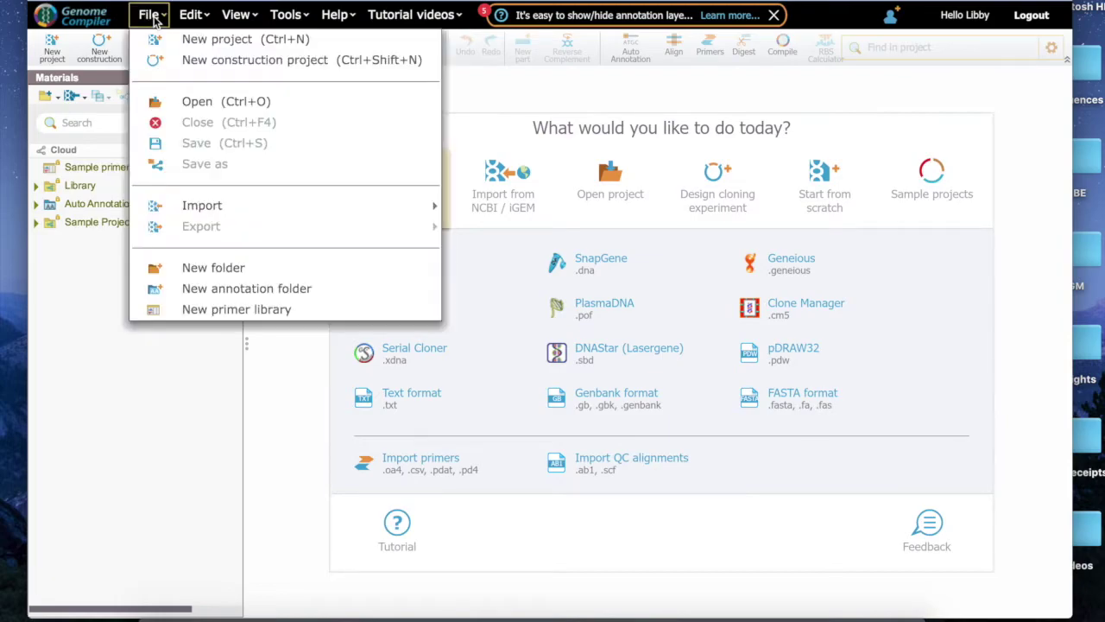
left_click(223, 273)
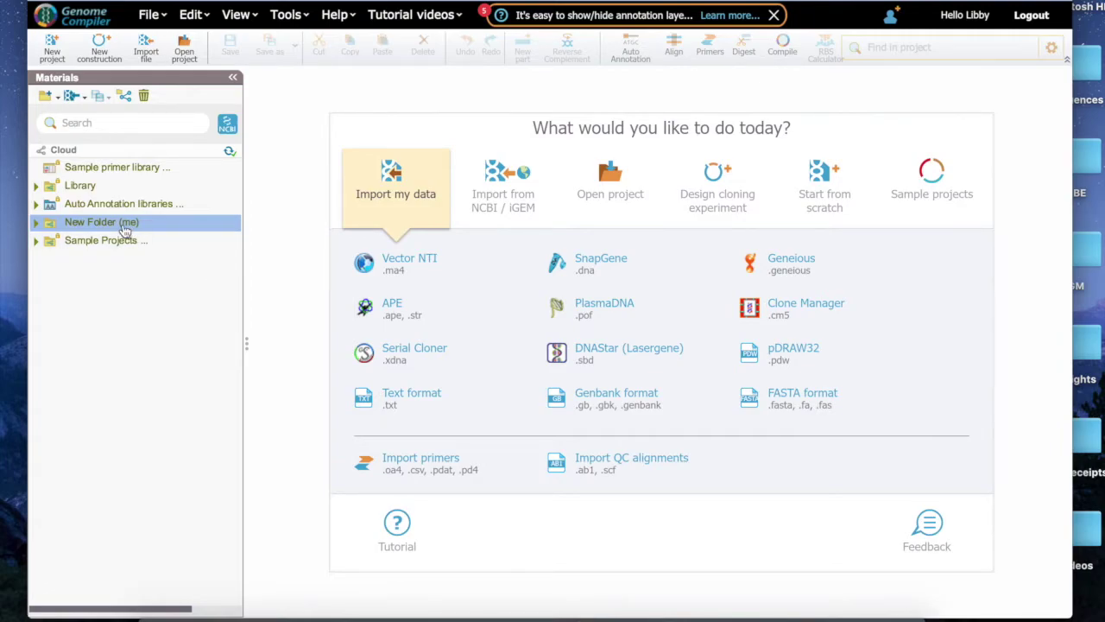
right_click(125, 228)
left_click(160, 250)
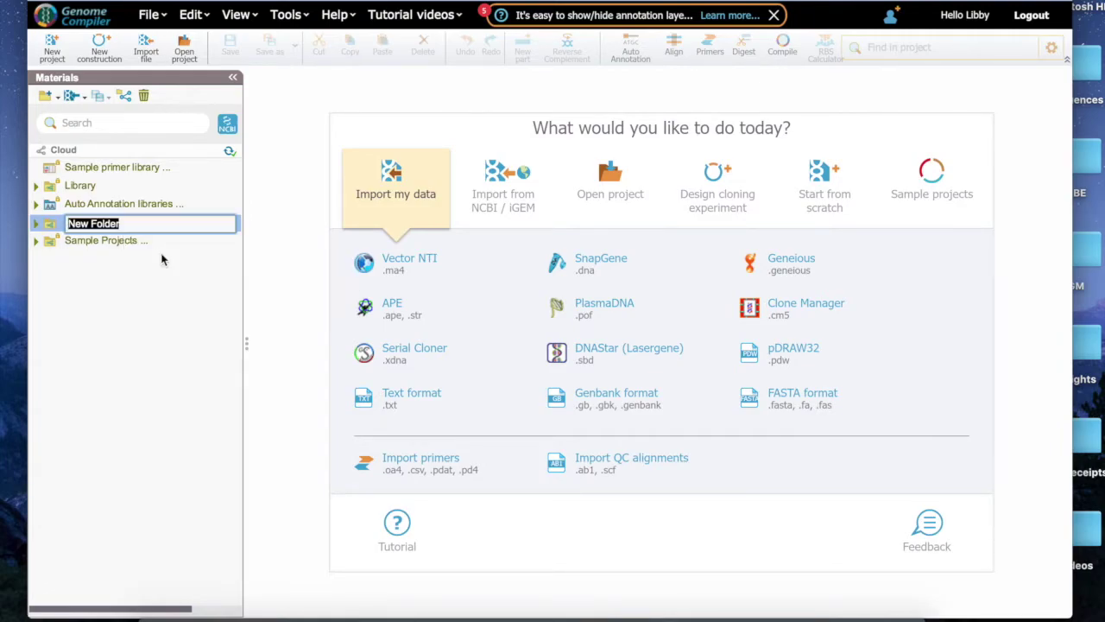
type("Bitter Taste Chromatograms")
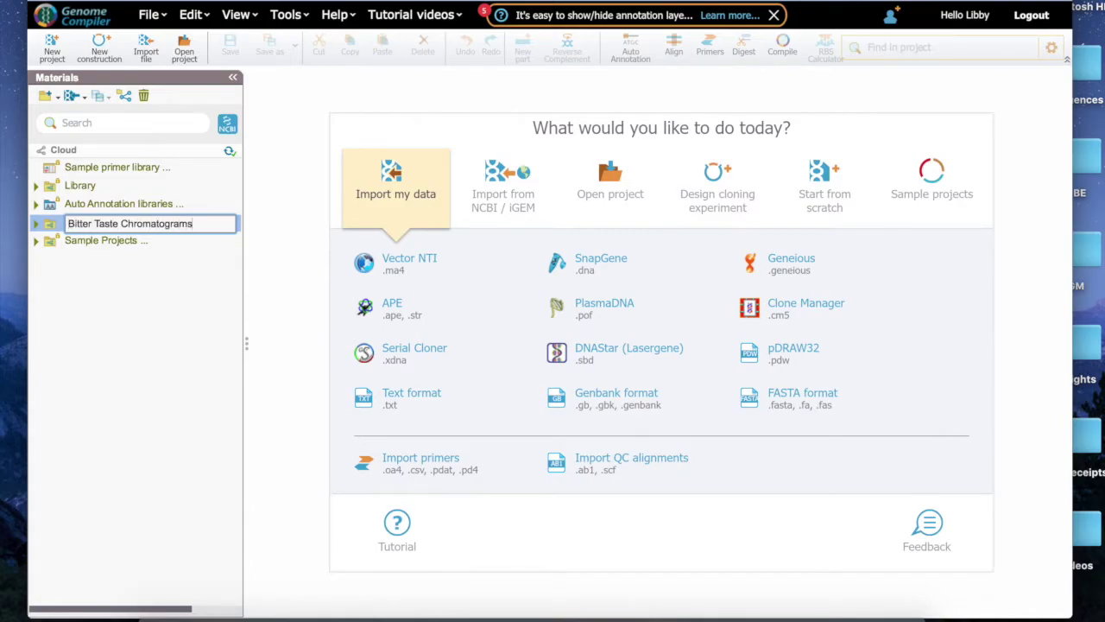
key("Return")
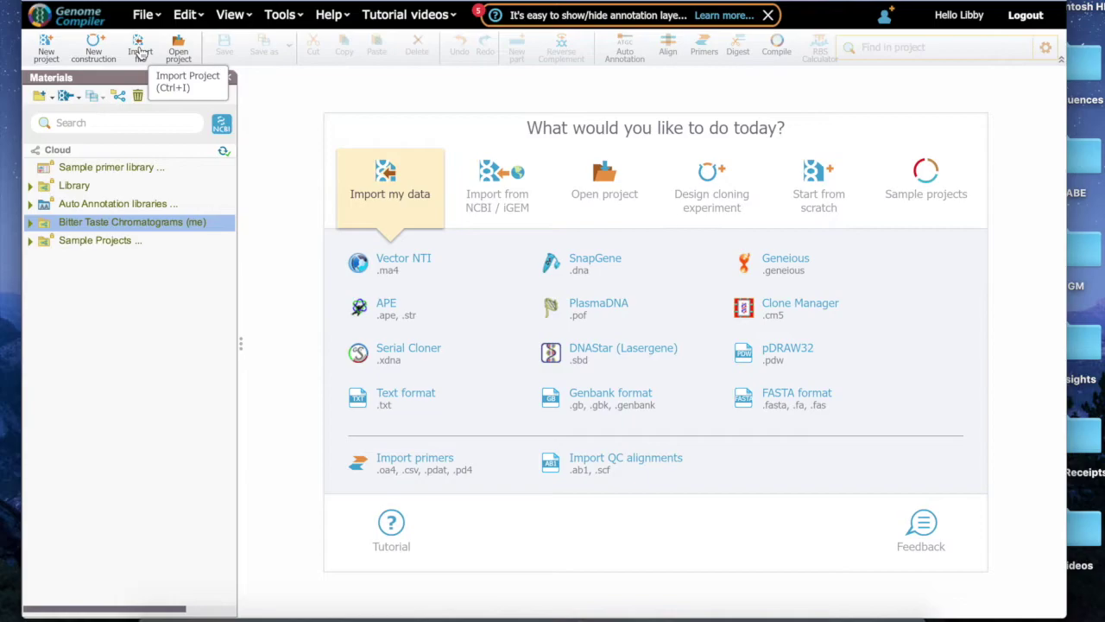
Import Example1–3 and TAS2R38_reference_sequence from the Desktop Sequences folder into Bitter Taste Chromatograms.
left_click(140, 54)
left_click(280, 149)
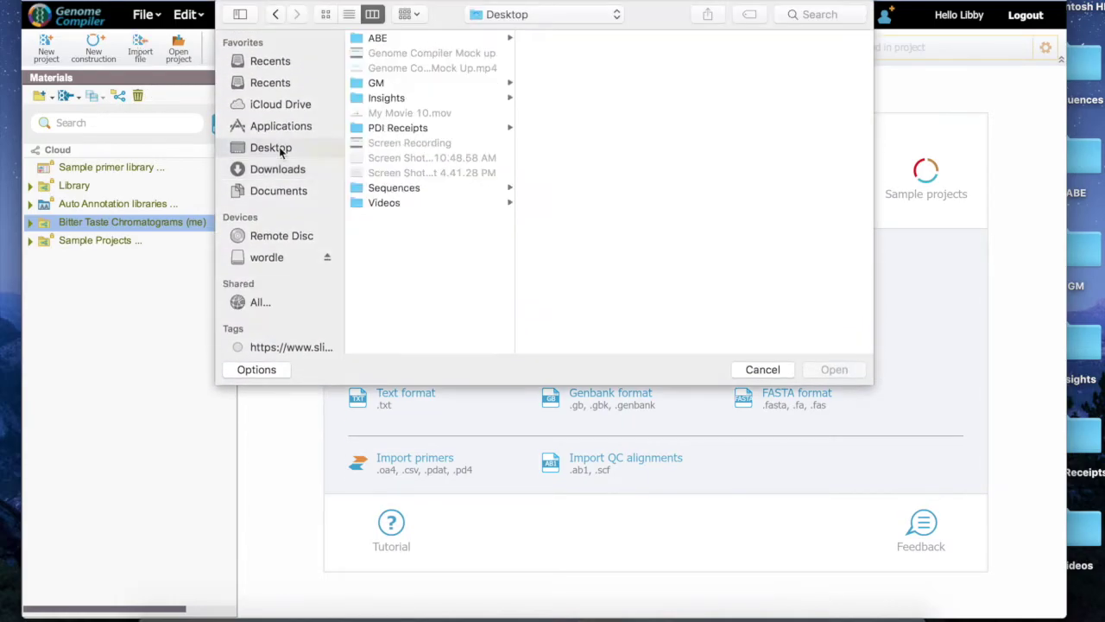
left_click(394, 189)
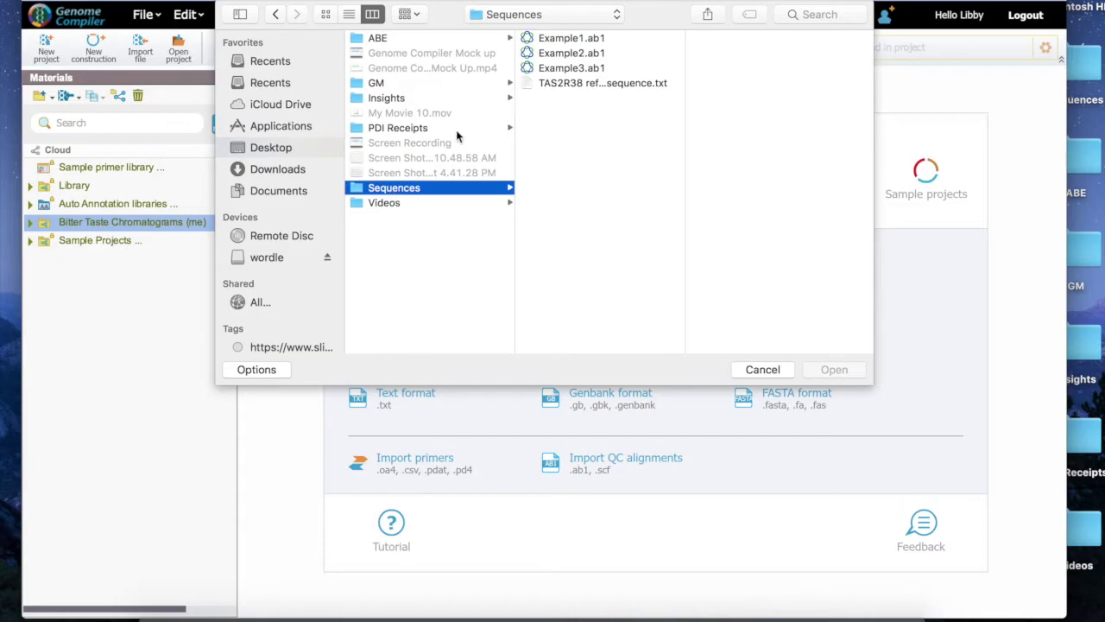
left_click(568, 39)
key("shift+Down")
key("shift+Down")
key("shift+Down")
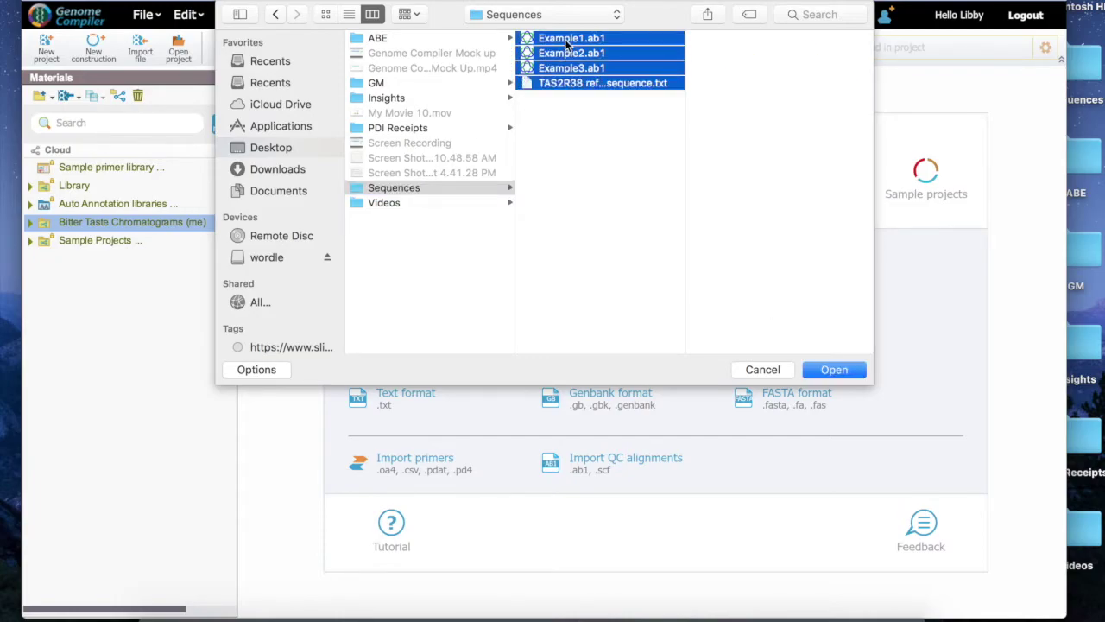
left_click(842, 369)
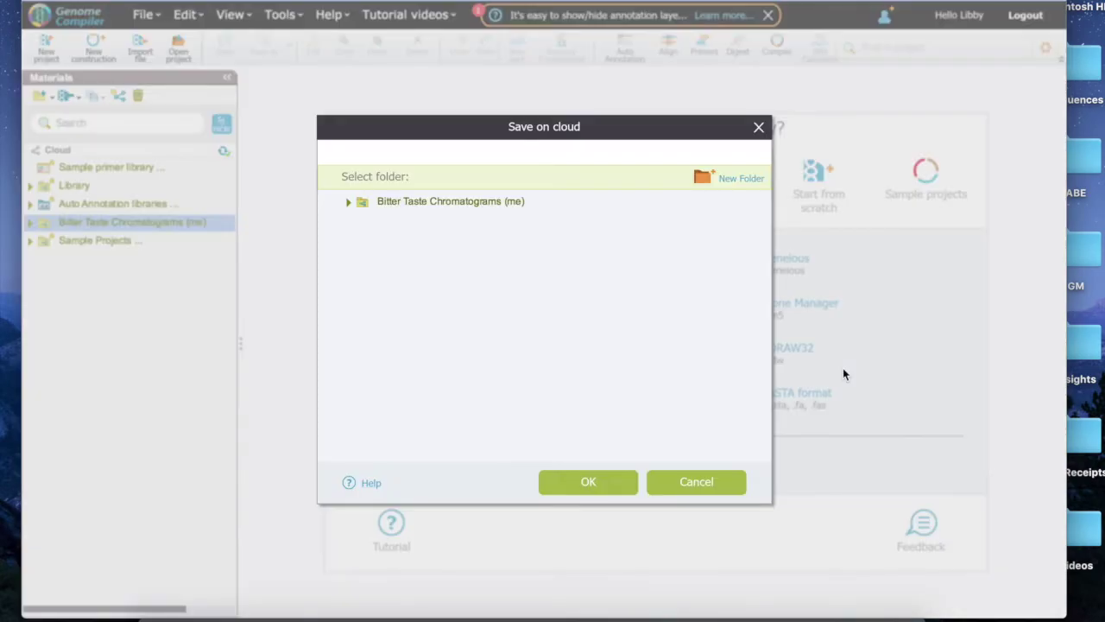
left_click(412, 202)
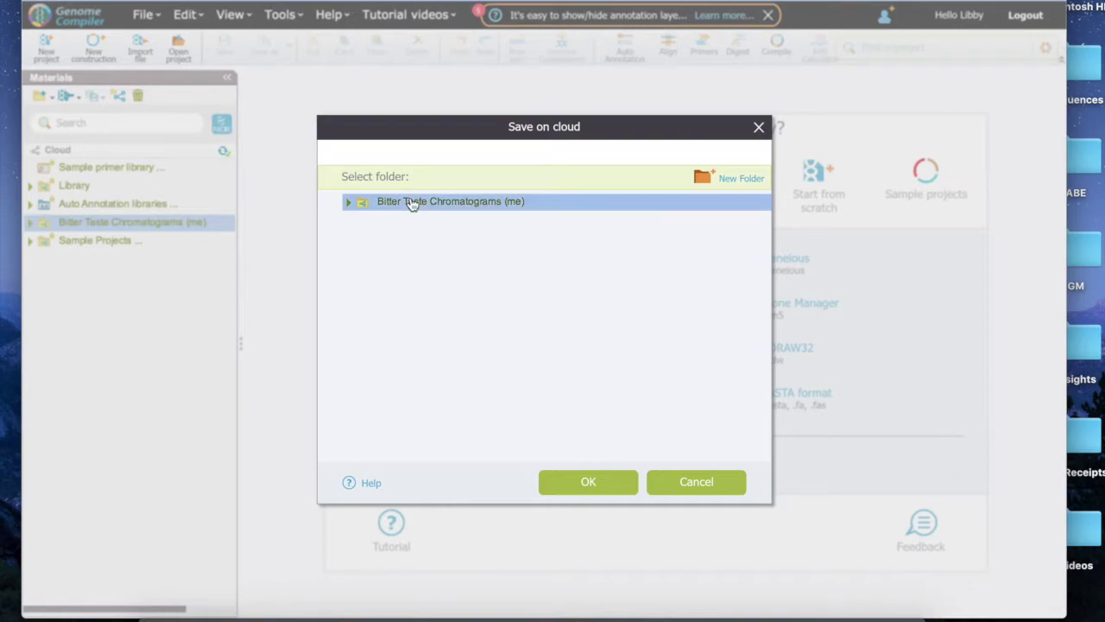
left_click(585, 486)
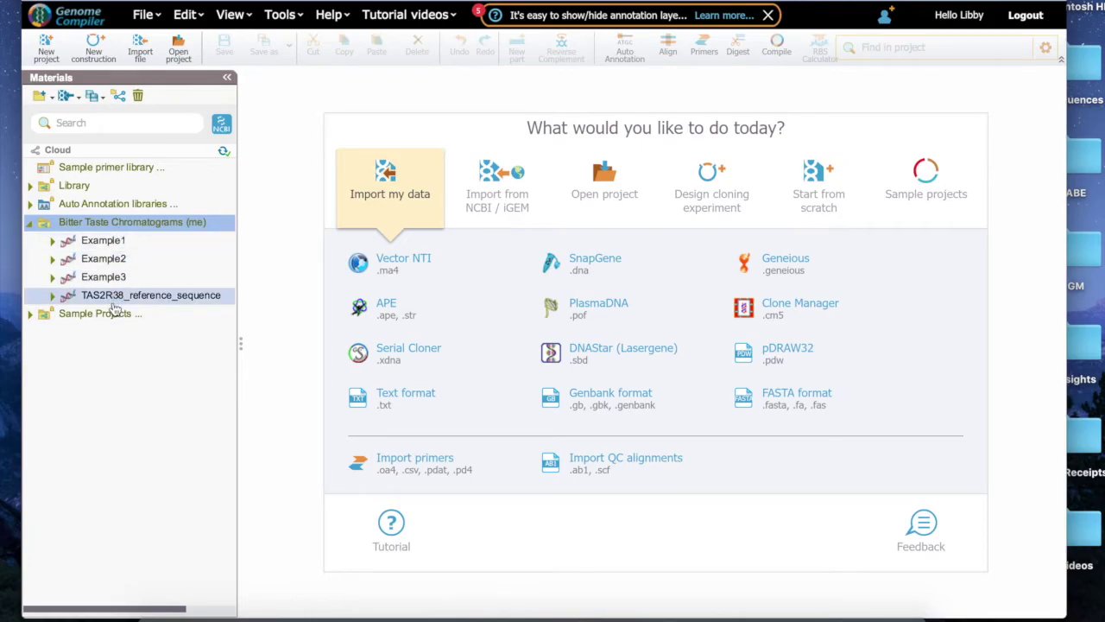
Open TAS2R38_reference_sequence in Expand View and turn on the Minus strand annotation layer.
double_click(112, 299)
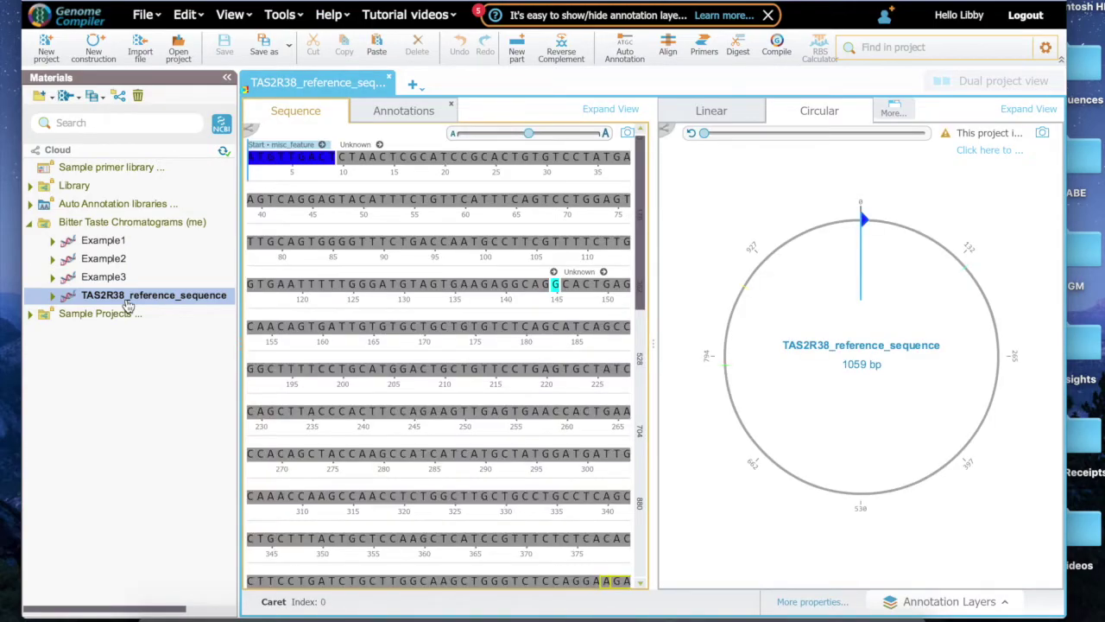
left_click(613, 110)
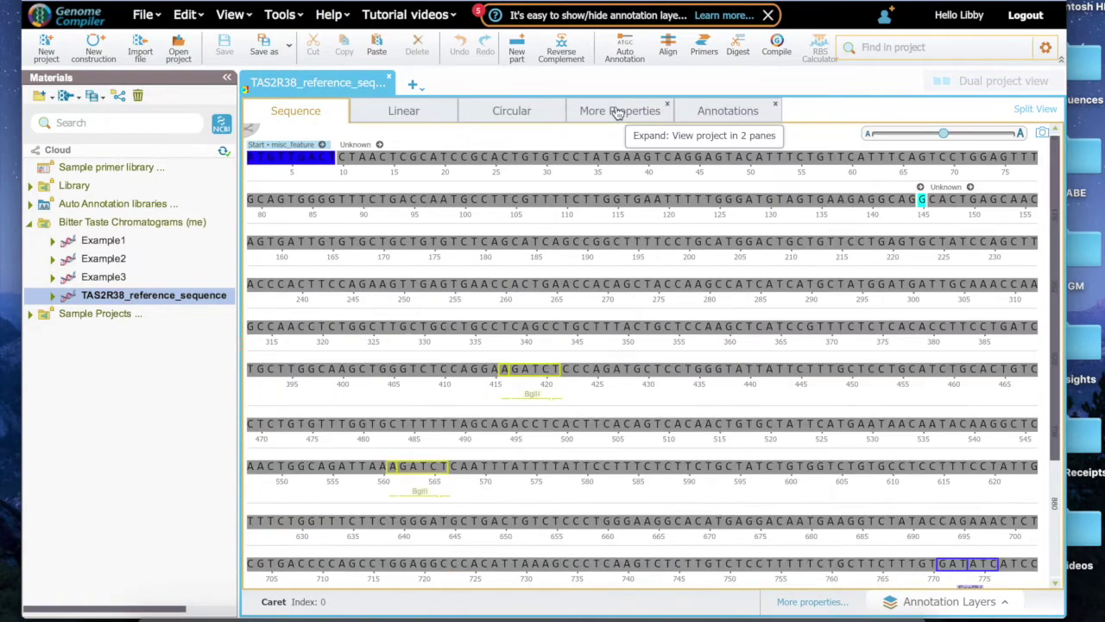
left_click(954, 609)
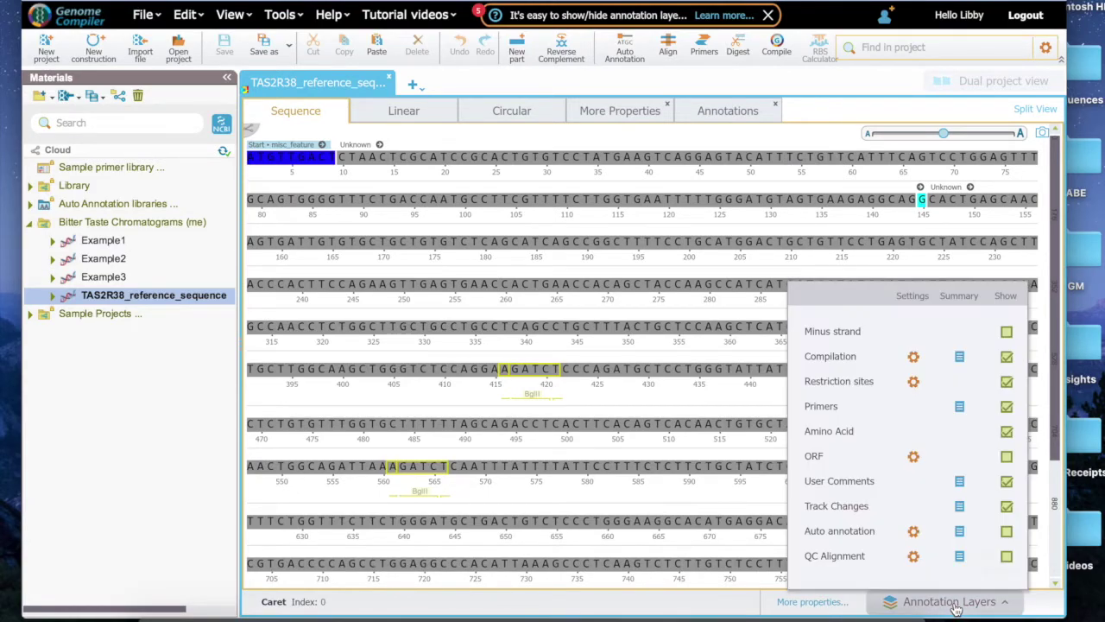
left_click(1007, 332)
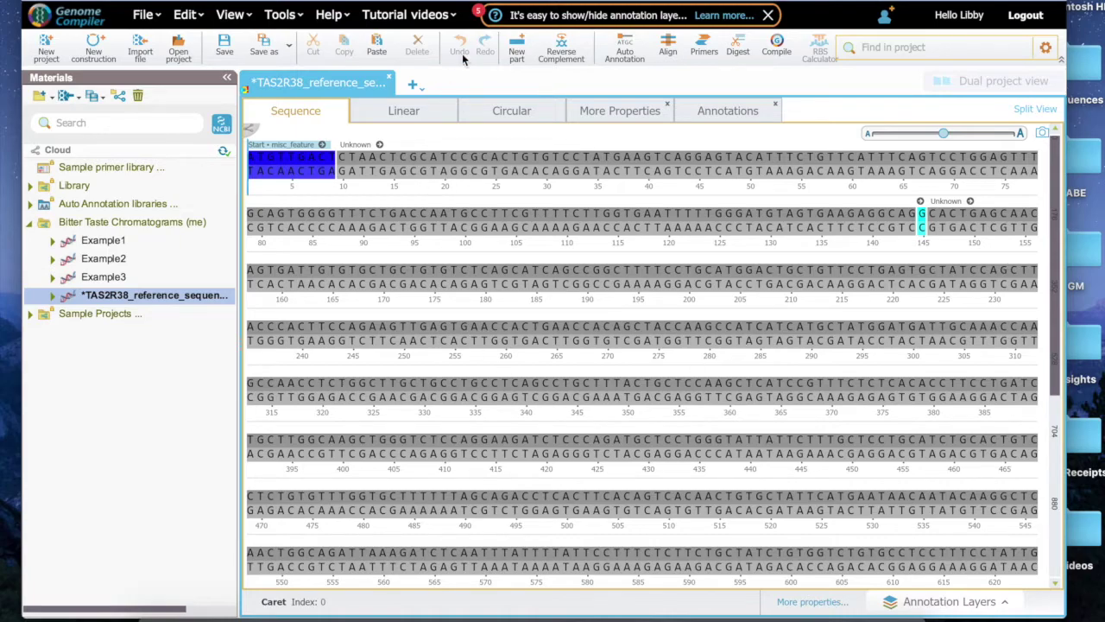
Start an alignment with Example1.ab1 added and its strand set to Minus.
left_click(668, 52)
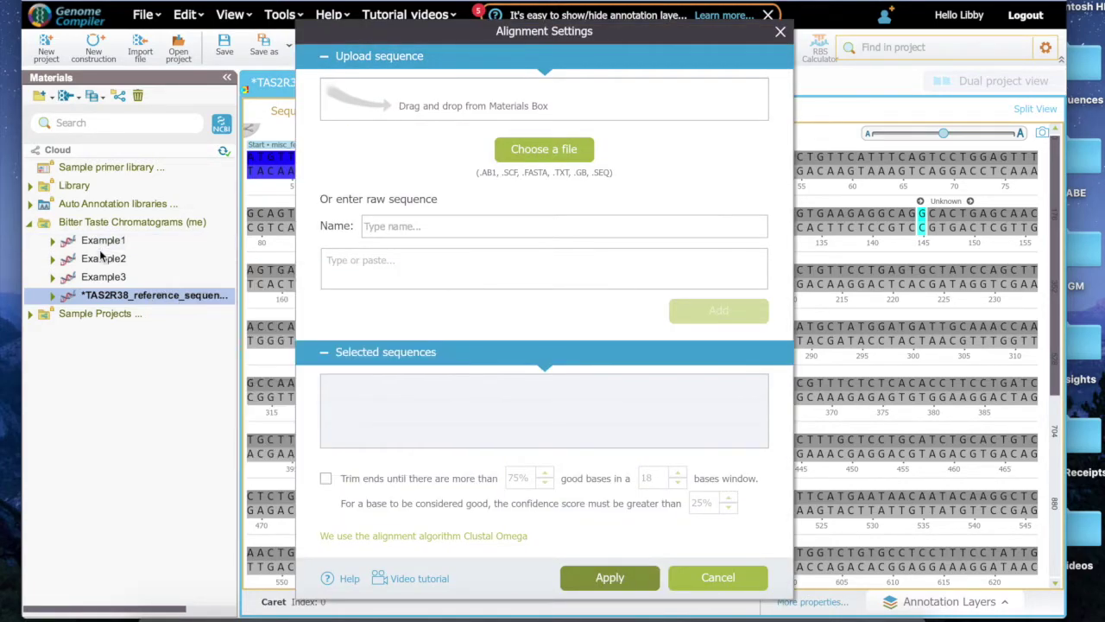
left_click_drag(106, 241, 543, 107)
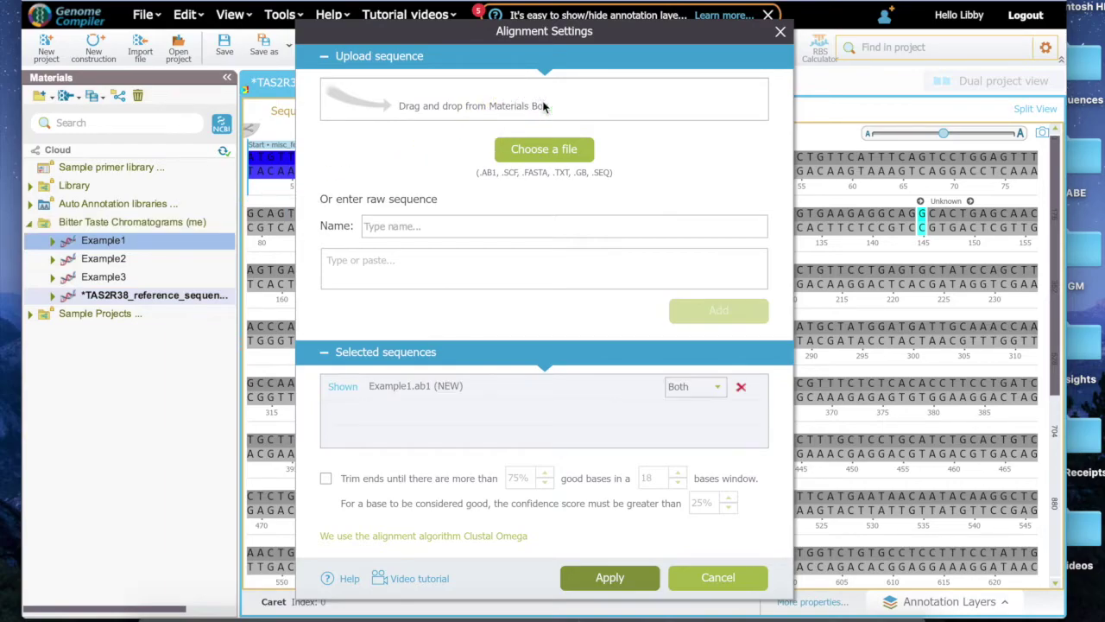
left_click(717, 387)
left_click(697, 423)
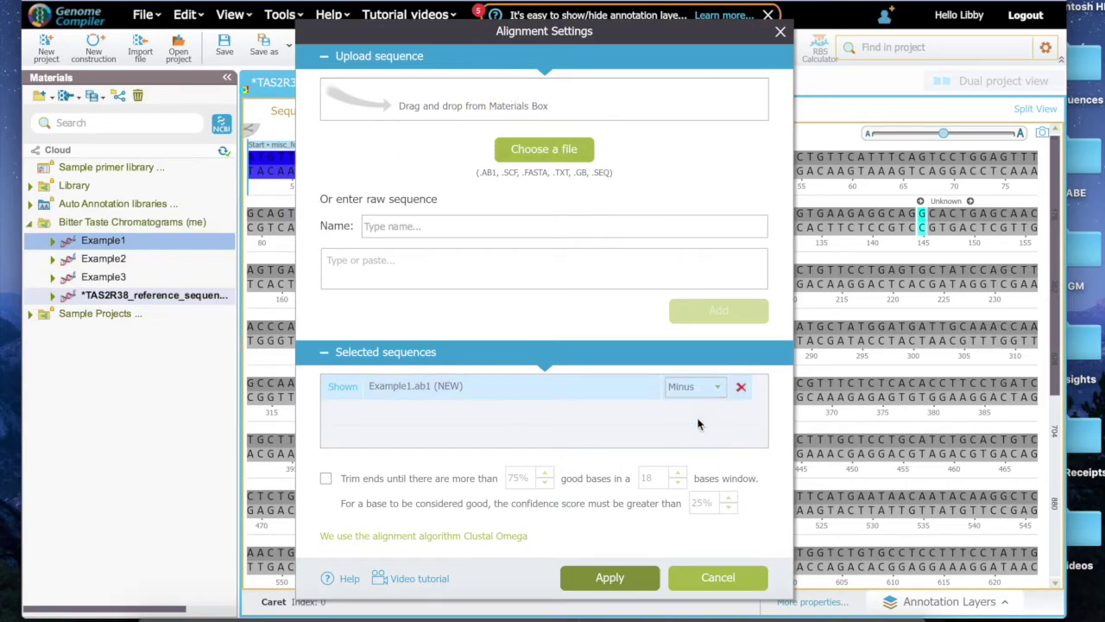
Enable Trim ends at 55% good bases, 20-base window, 20% confidence, and apply the alignment.
left_click(325, 478)
left_click(518, 477)
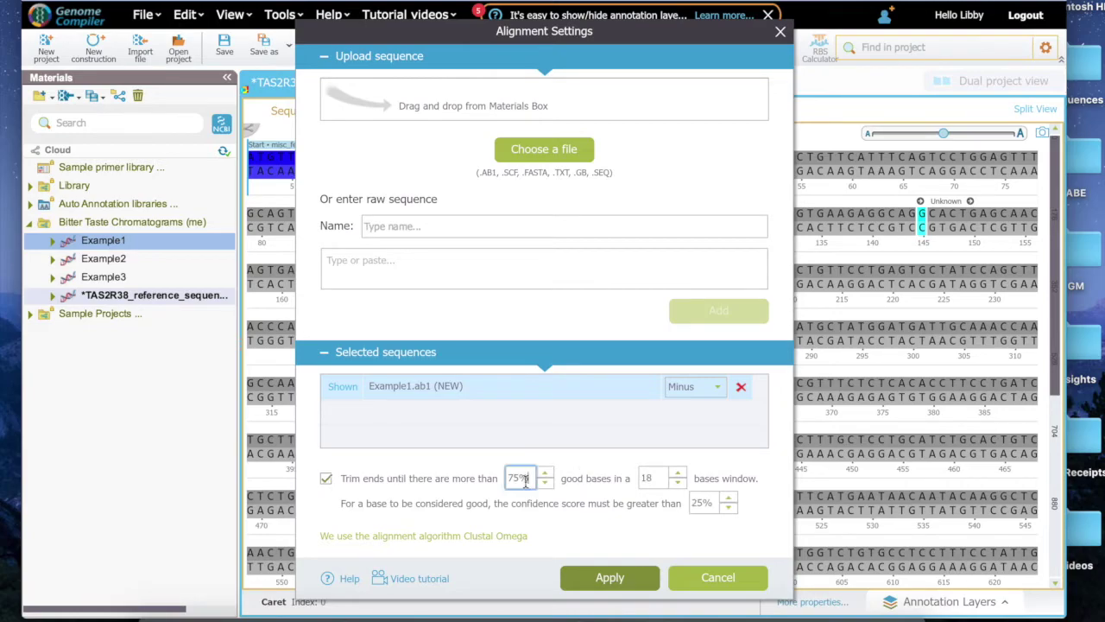
key("BackSpace")
type("55")
left_click(652, 477)
key("BackSpace")
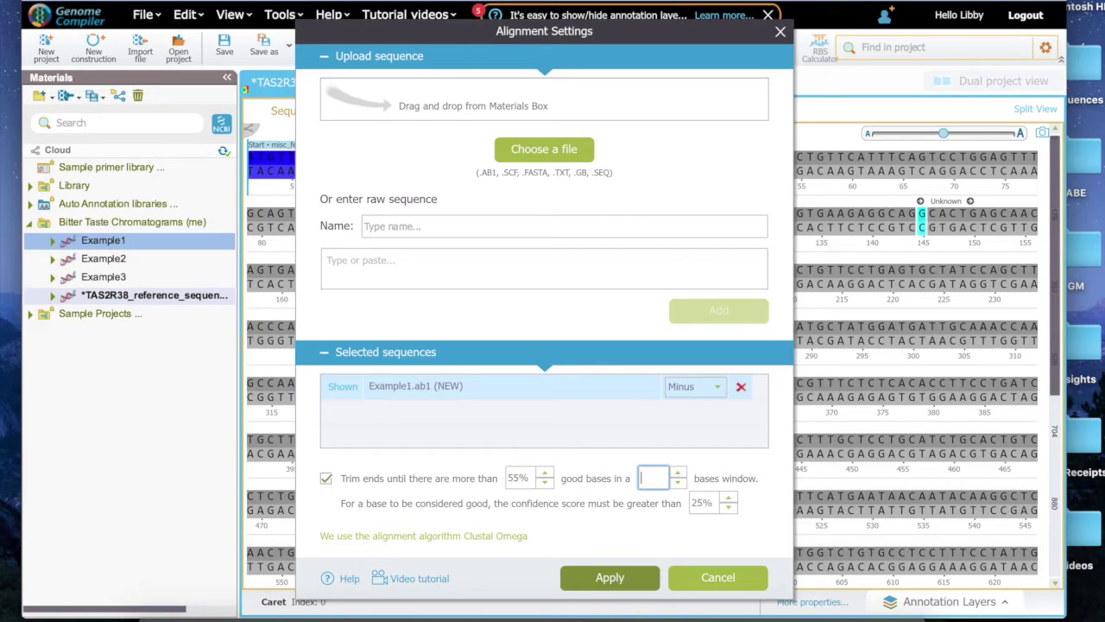
type("20")
left_click(704, 502)
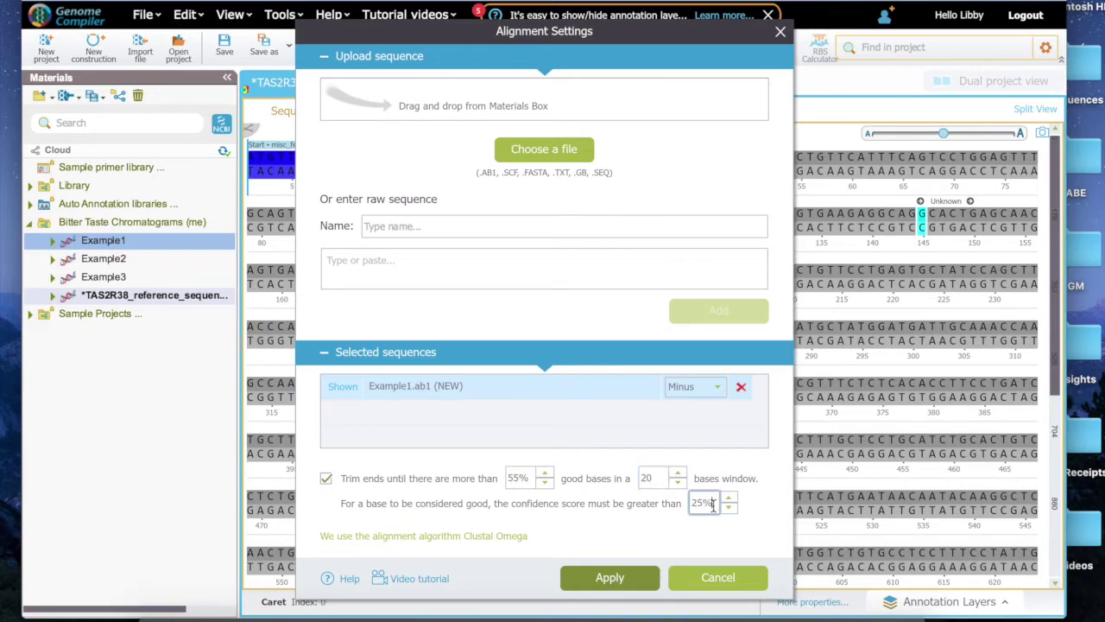
type("20")
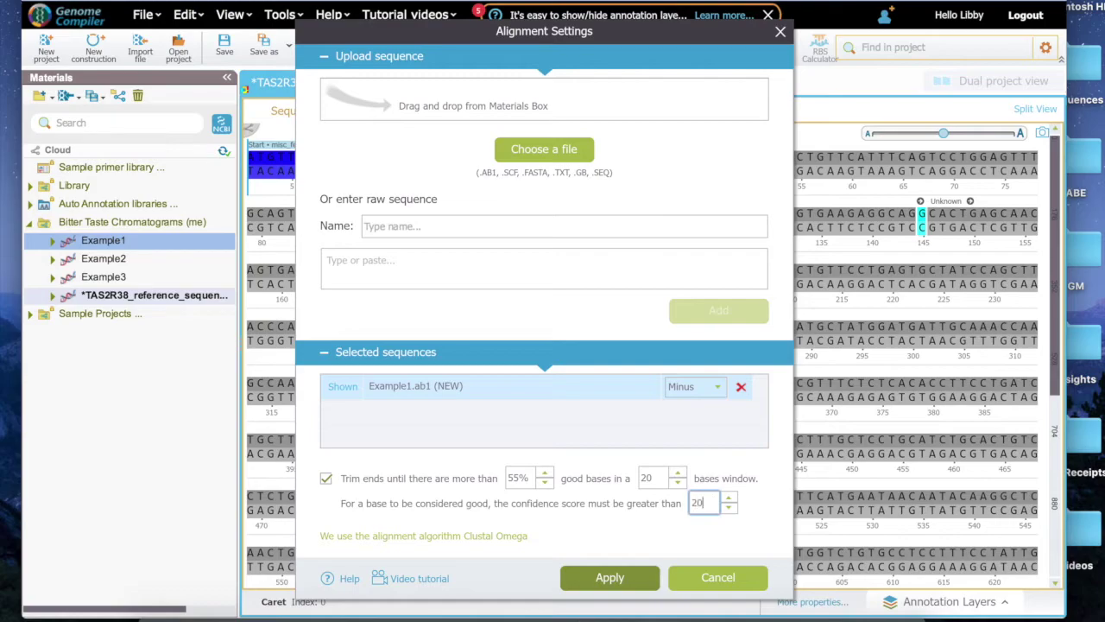
left_click(635, 576)
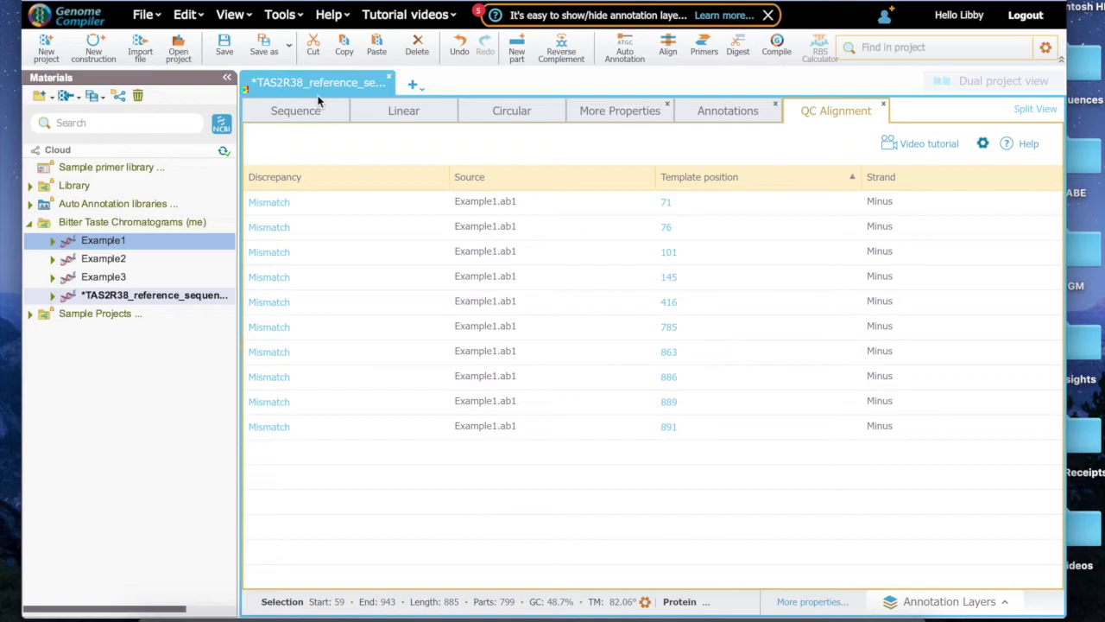
Switch to Split View and scroll through the Example1.ab1 chromatogram traces.
left_click(1044, 113)
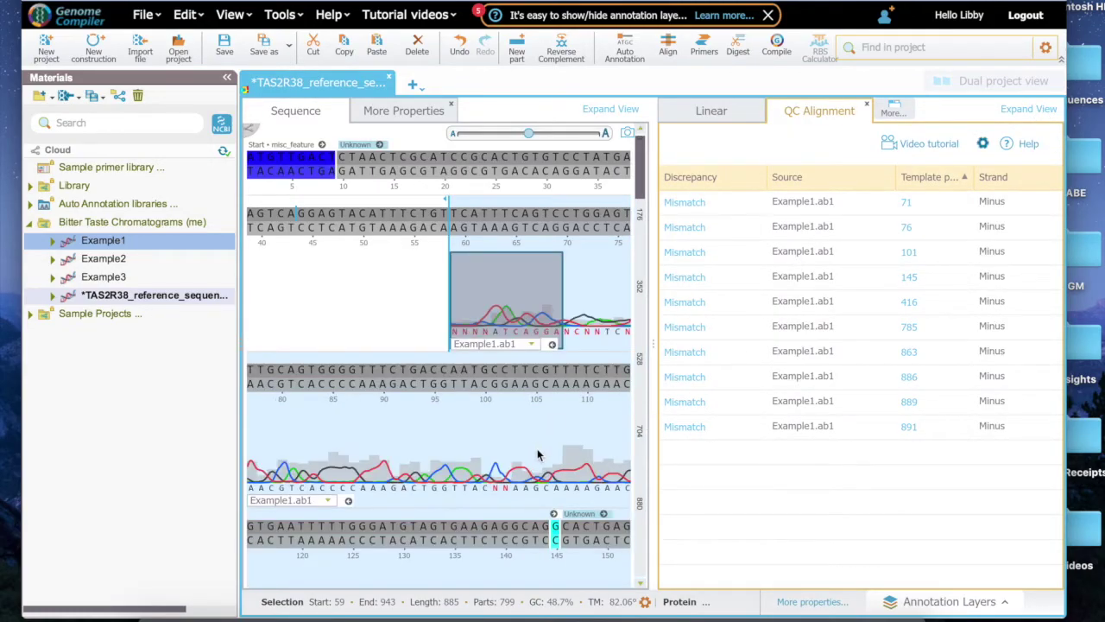
scroll(537, 455, "down", 10)
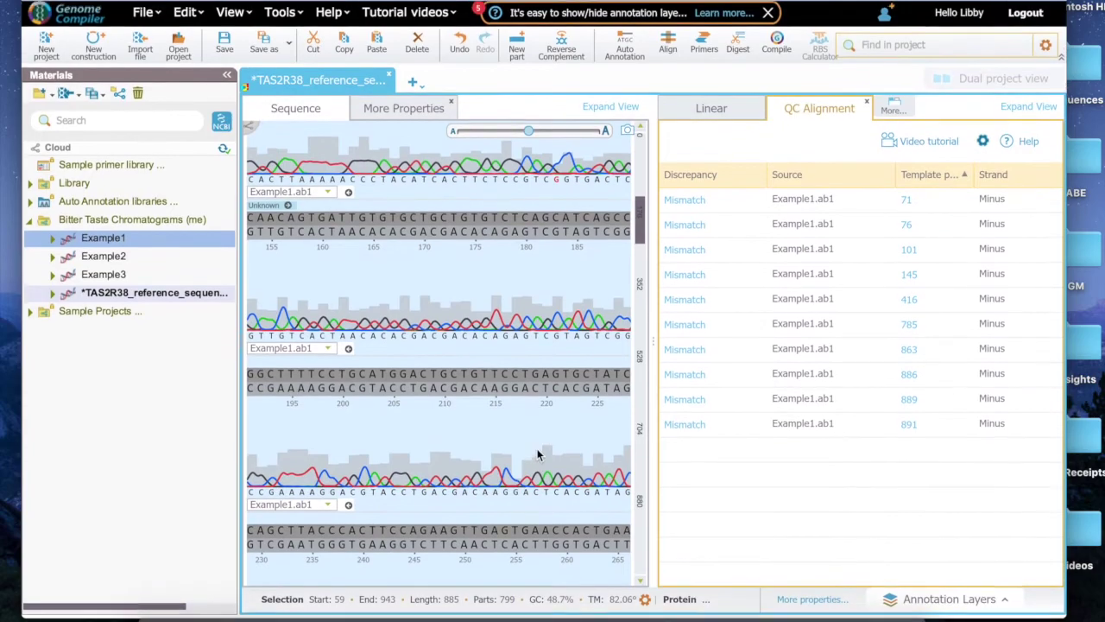
scroll(537, 455, "down", 3)
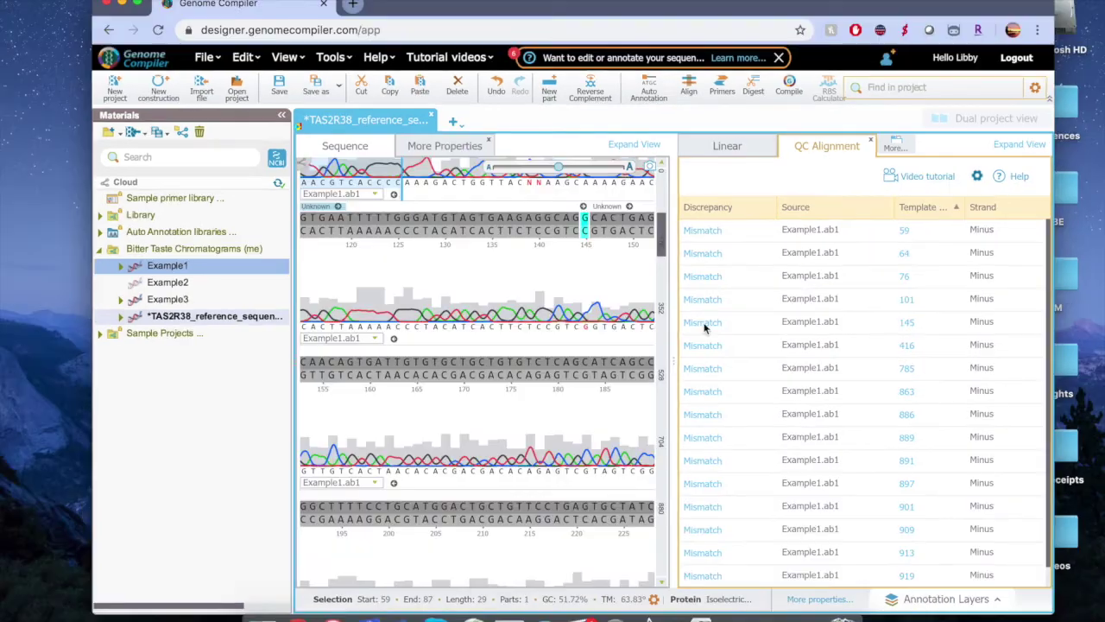
Jump the sequence view to the first QC Alignment mismatch at position 59.
left_click(708, 231)
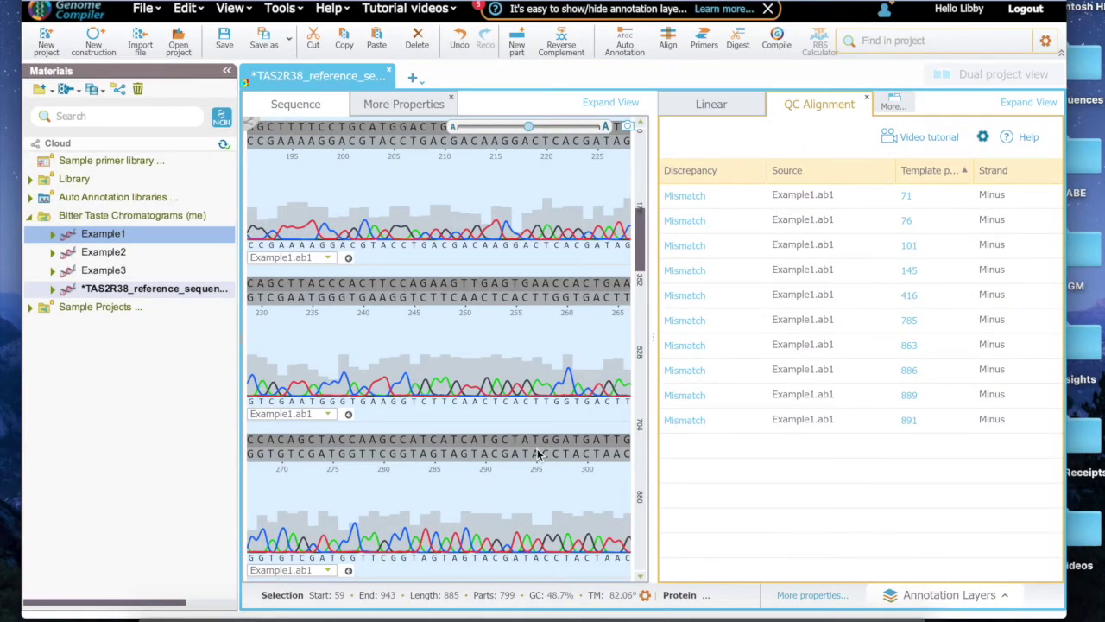
scroll(538, 453, "down", 1)
Jump to the mismatch at template position 886 to inspect its chromatogram peaks.
left_click(681, 374)
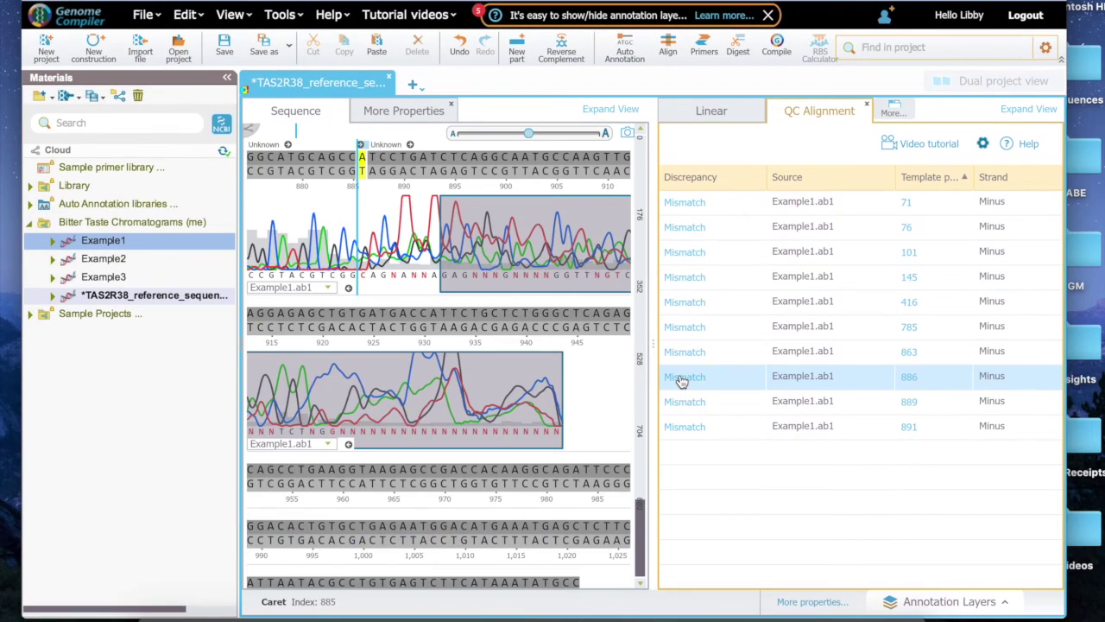